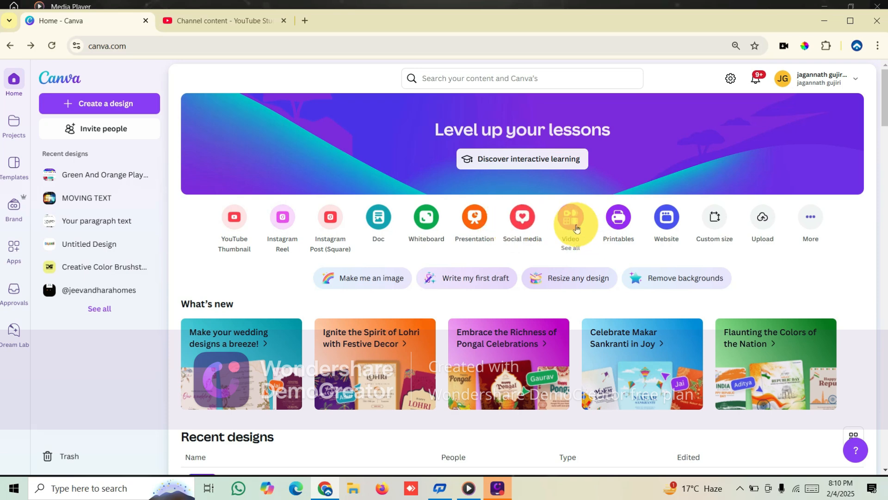
# Create a new blank Video (1080p) design
pyautogui.click(572, 220)
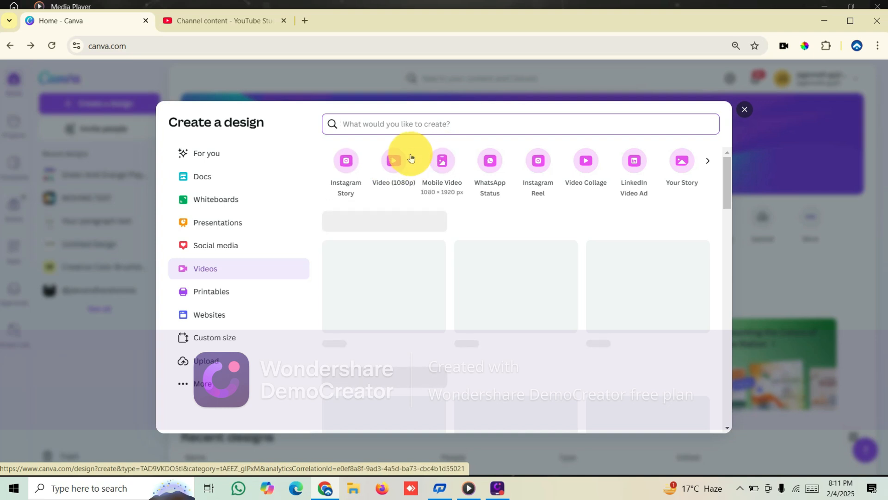
pyautogui.click(392, 165)
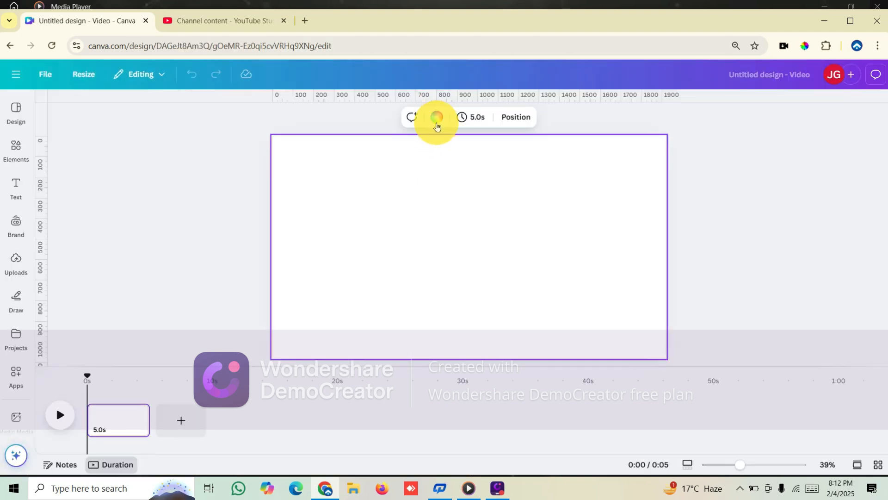
pyautogui.click(437, 118)
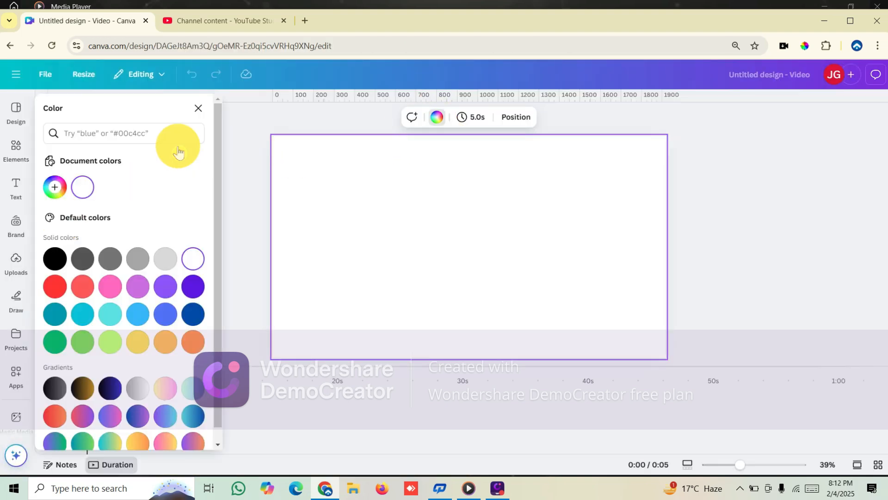
# Add a heading to the page, enlarge it to size 121, and replace its text with "MOVING TEXT"
pyautogui.click(15, 184)
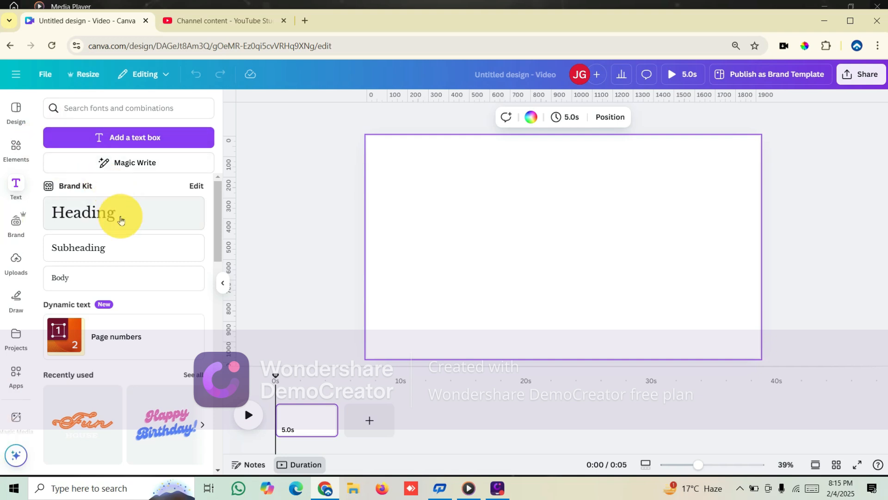
pyautogui.click(121, 220)
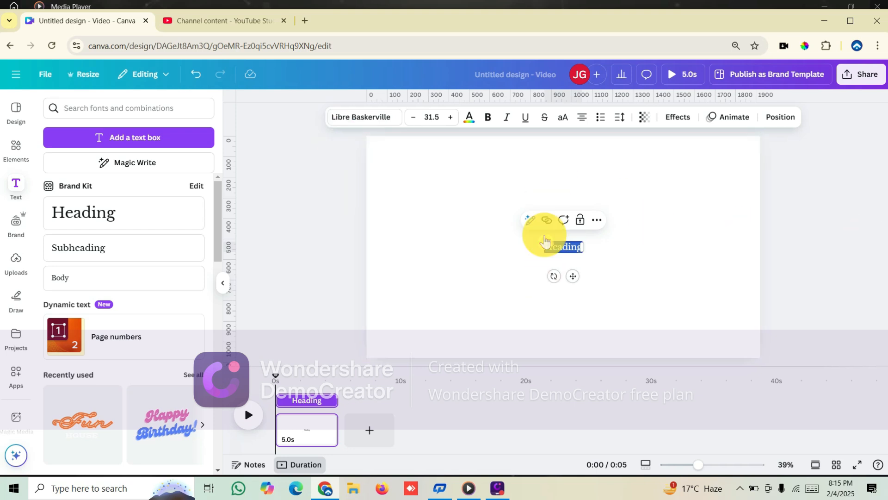
pyautogui.moveTo(544, 238); pyautogui.dragTo(435, 225)
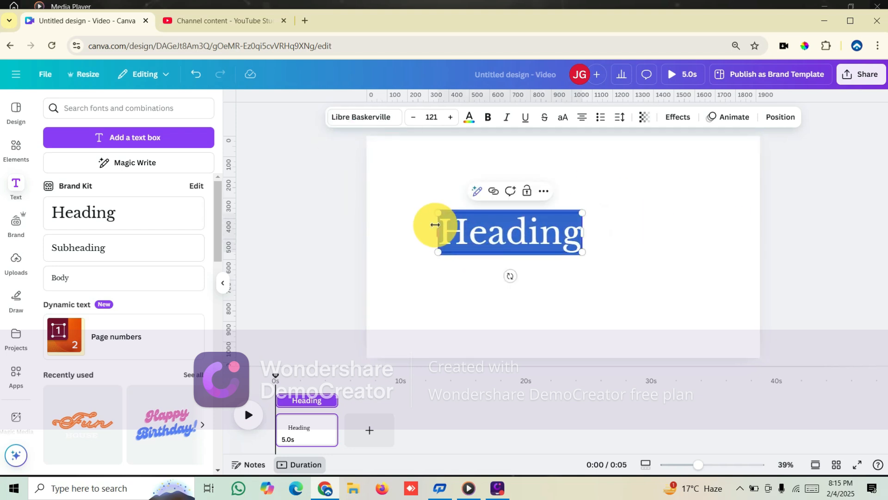
pyautogui.press('BackSpace')
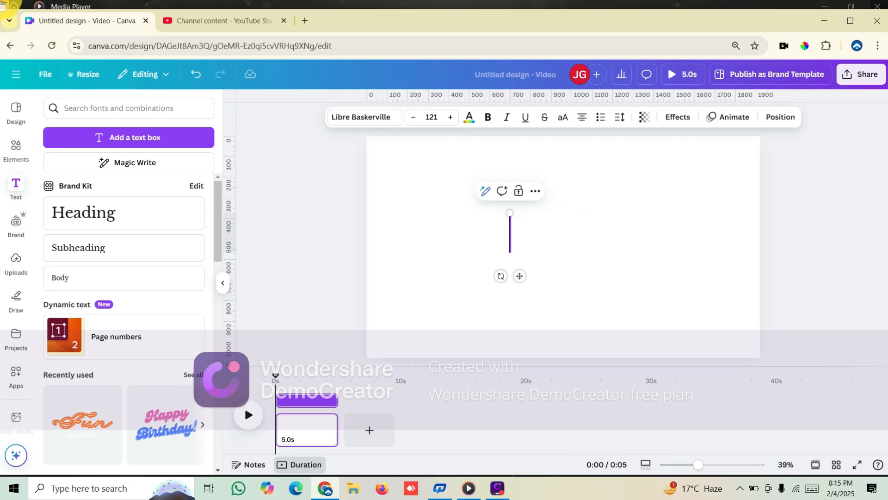
pyautogui.write('MOVING TEXT')
pyautogui.press('Escape')
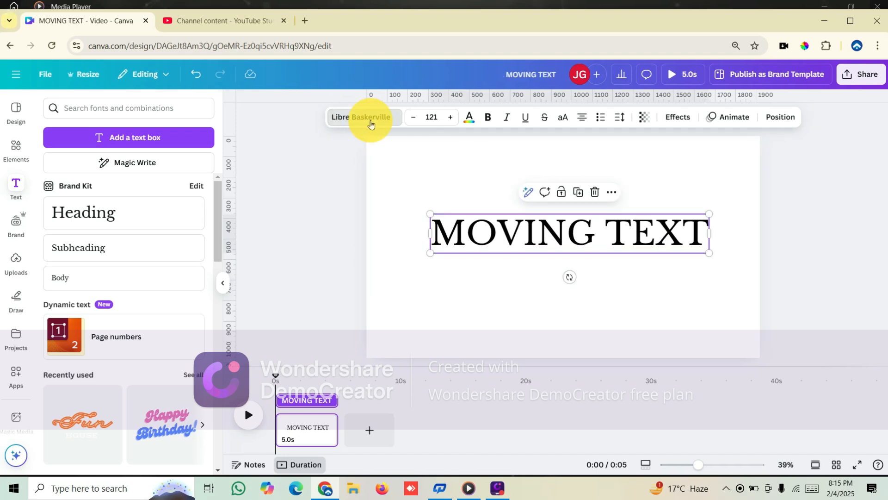
# Change the heading's font to Archivo Black and set the page background to black
pyautogui.click(368, 117)
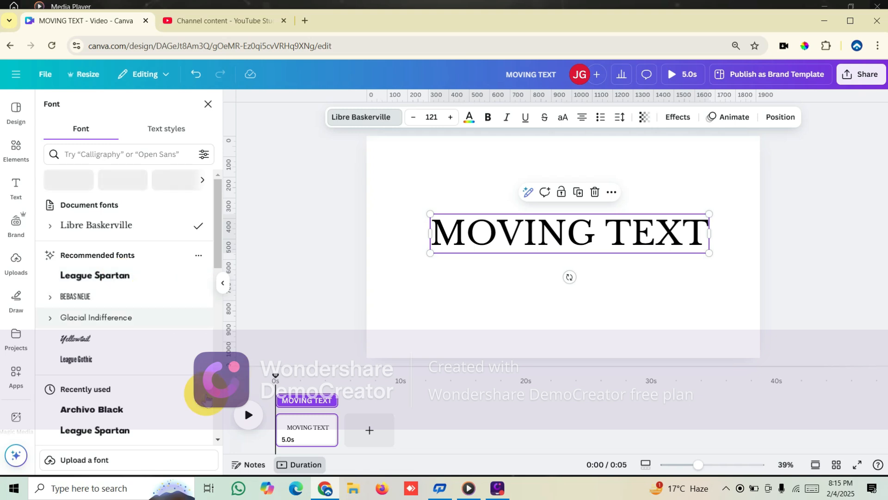
pyautogui.click(113, 410)
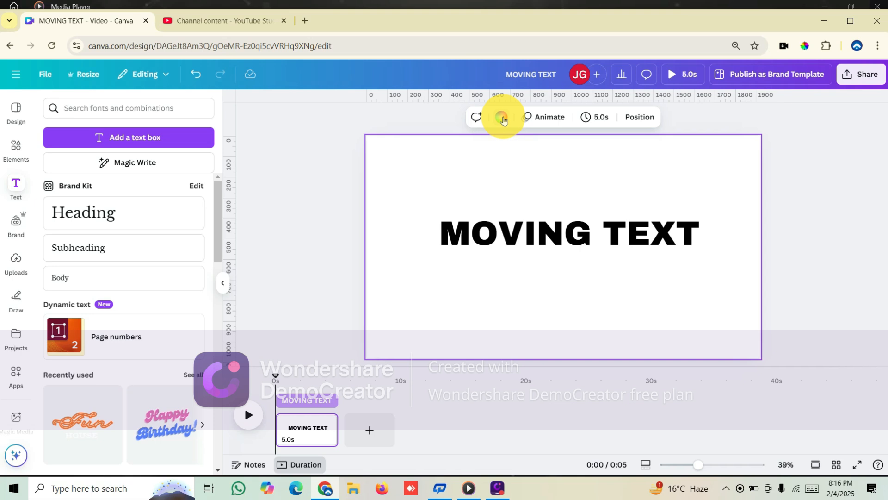
pyautogui.click(502, 117)
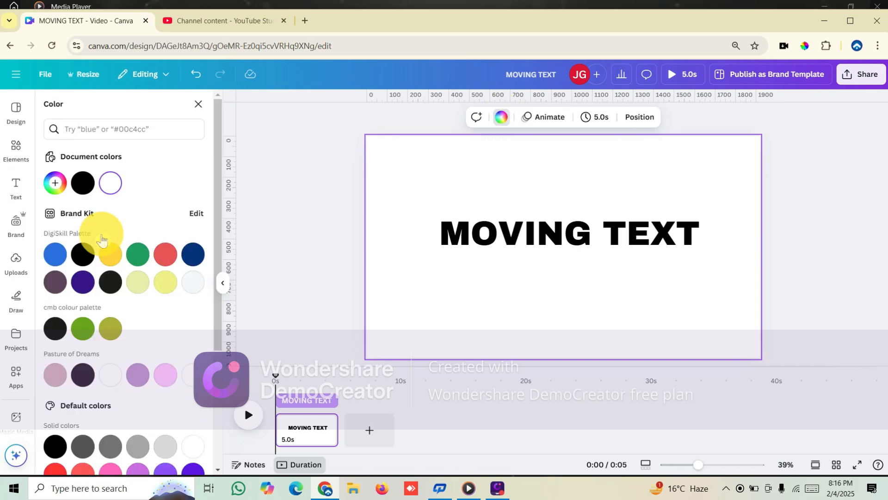
pyautogui.click(89, 257)
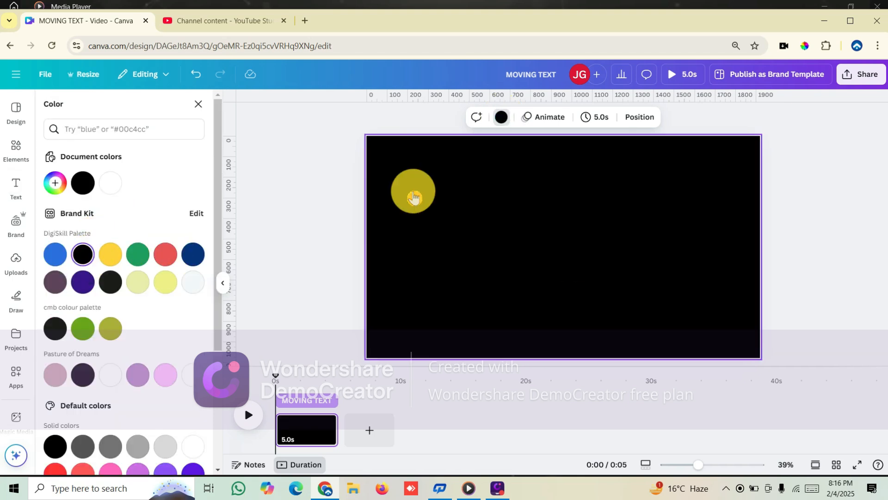
# Recolor the MOVING TEXT heading with the near-white swatch of the DigiSkill Palette
pyautogui.click(546, 246)
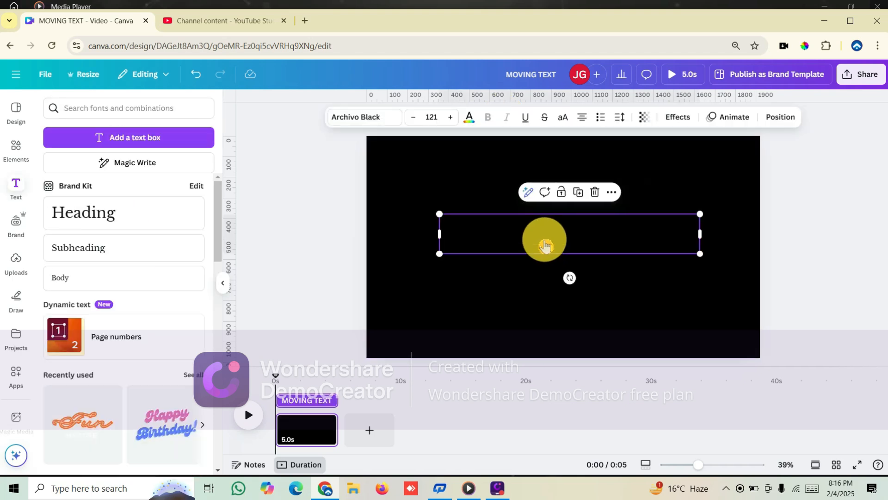
pyautogui.click(469, 230)
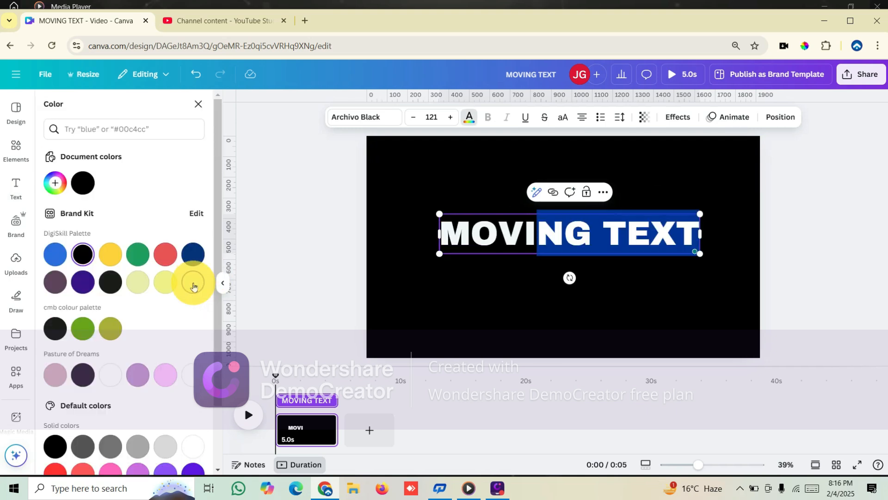
pyautogui.click(194, 285)
pyautogui.click(445, 249)
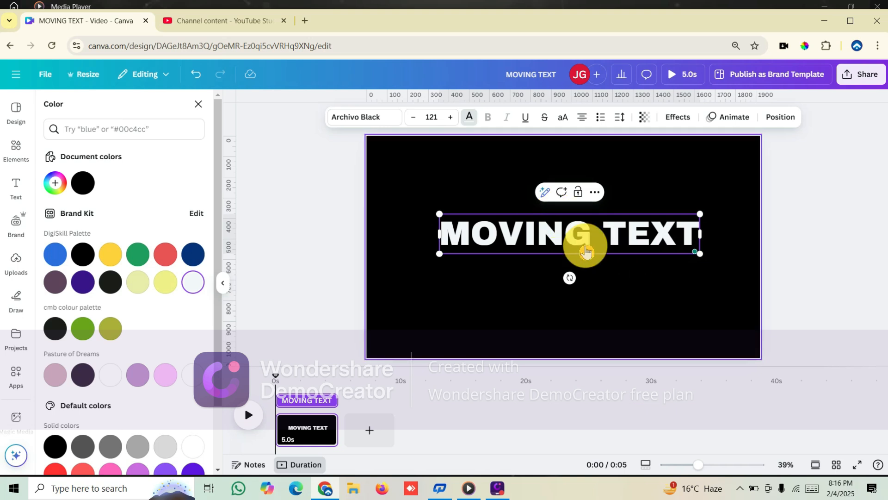
# Move the heading to the top of the page and apply the Hollow text effect
pyautogui.moveTo(578, 236); pyautogui.dragTo(570, 172)
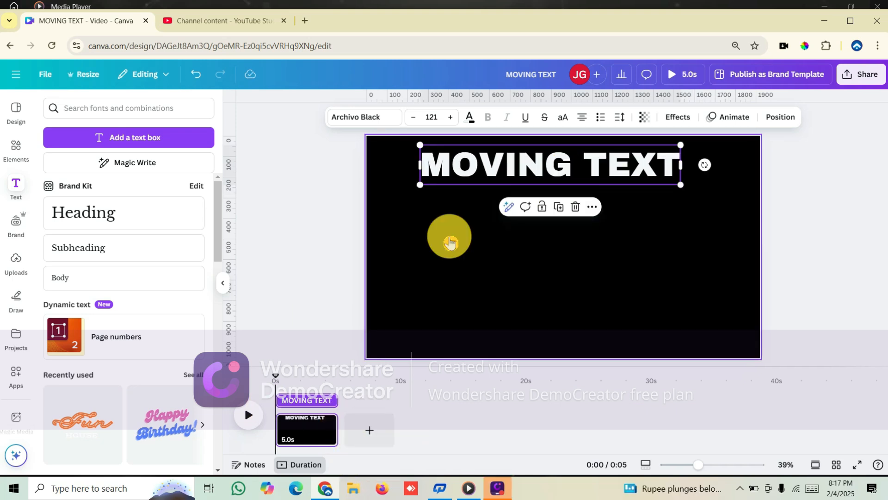
pyautogui.click(684, 116)
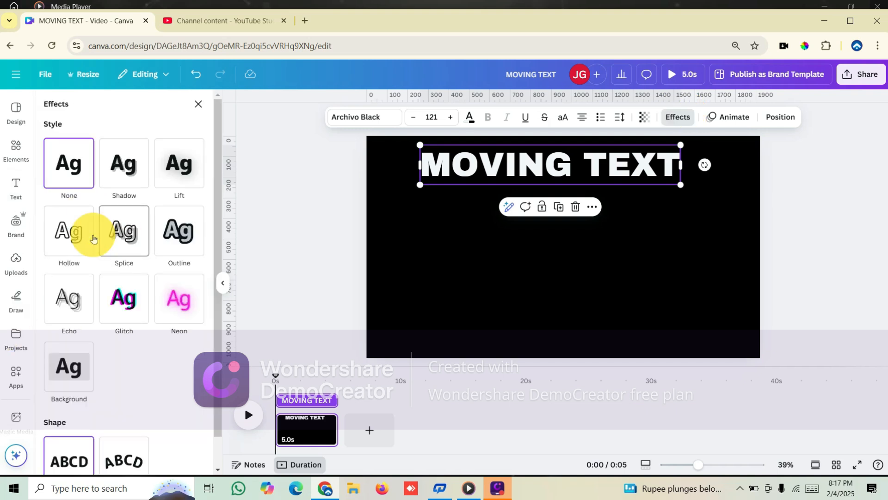
pyautogui.click(72, 236)
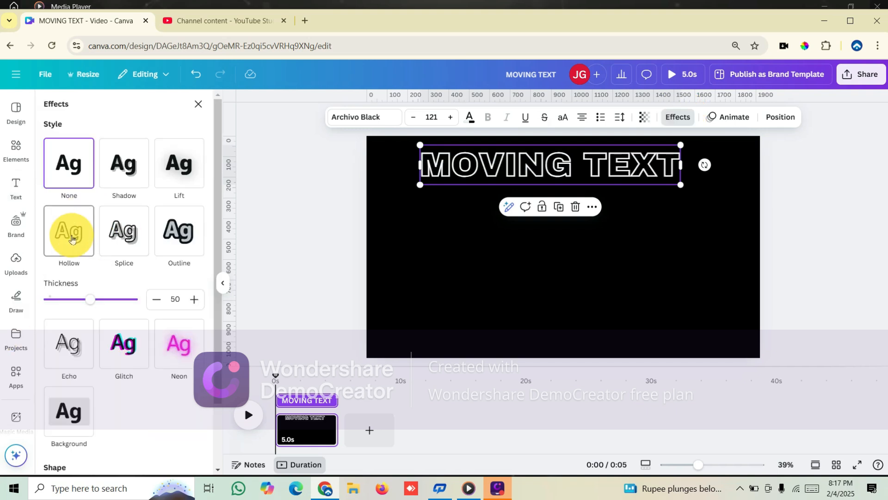
# Duplicate the hollow MOVING TEXT line four times, stacking the copies directly below one another down the page
pyautogui.click(560, 208)
pyautogui.moveTo(580, 186); pyautogui.dragTo(574, 204)
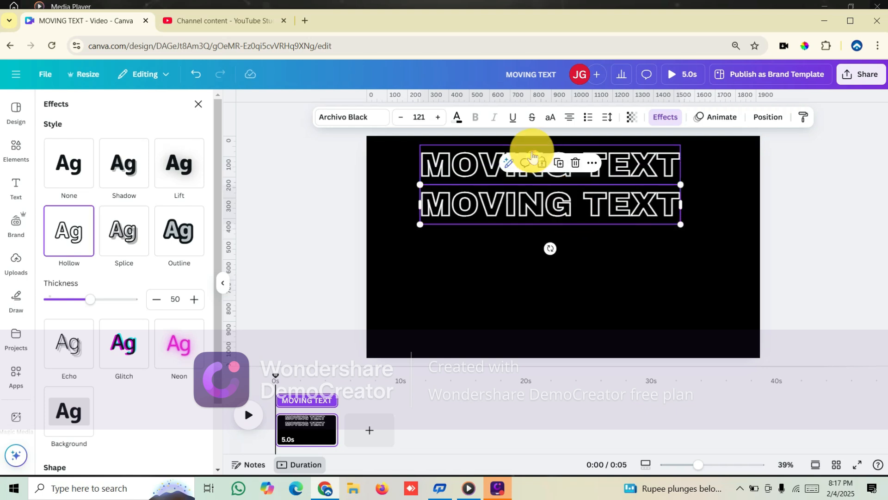
pyautogui.click(558, 162)
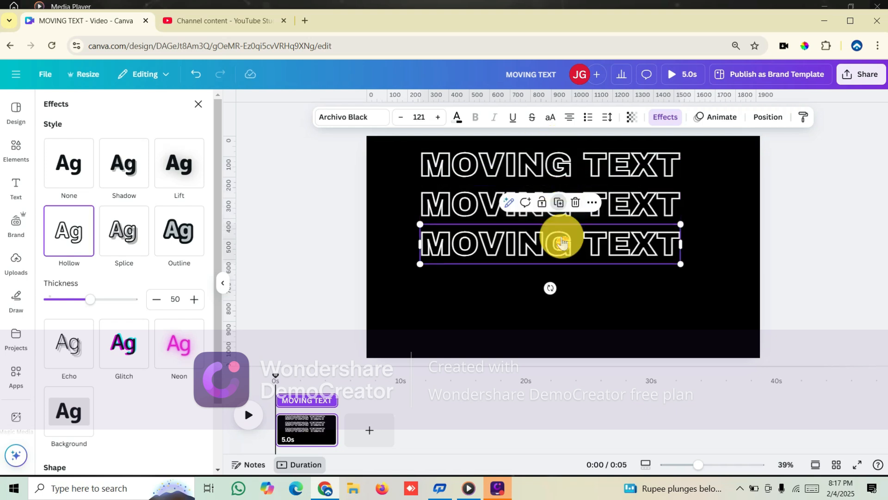
pyautogui.click(559, 203)
pyautogui.click(559, 242)
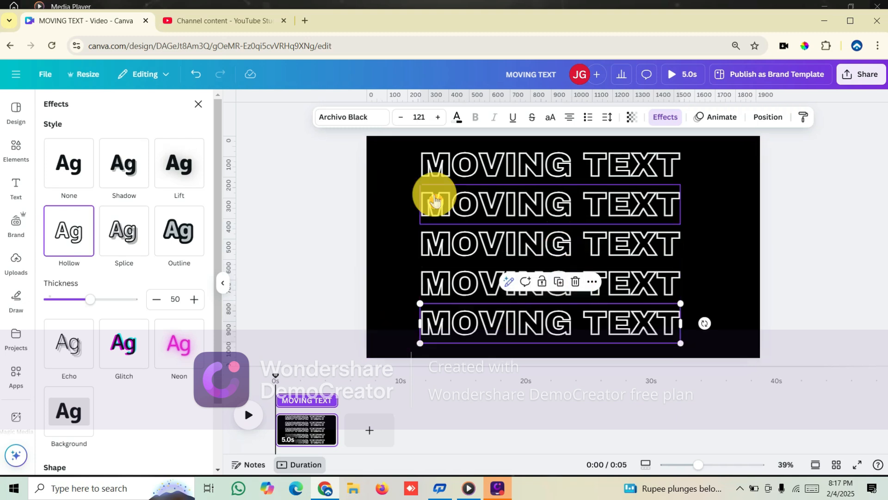
# Duplicate the top hollow line, set the copy's effect style to None, and align it exactly over the original
pyautogui.click(608, 154)
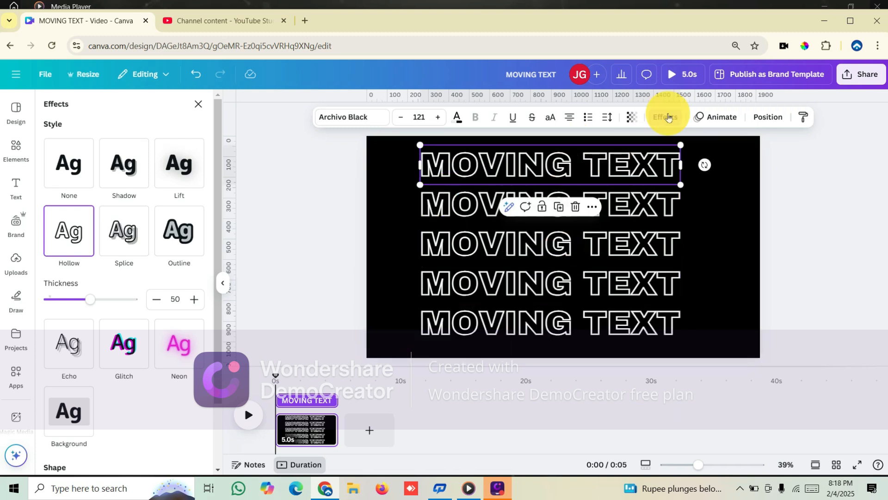
pyautogui.click(558, 208)
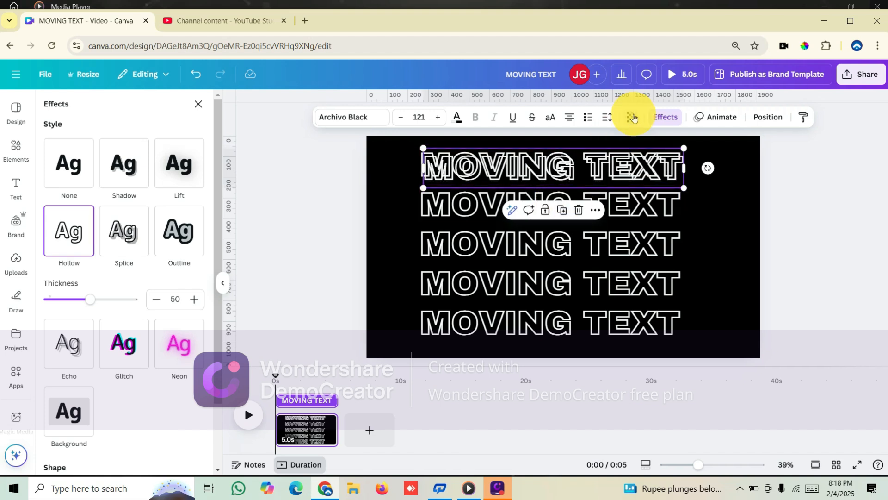
pyautogui.click(69, 163)
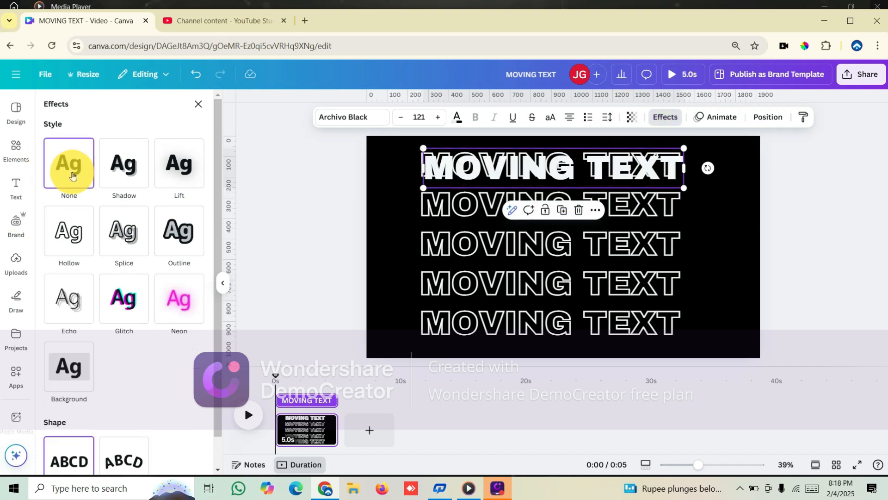
pyautogui.moveTo(583, 174)
pyautogui.mouseDown()
pyautogui.moveTo(575, 159)
pyautogui.moveTo(578, 172)
pyautogui.mouseUp()
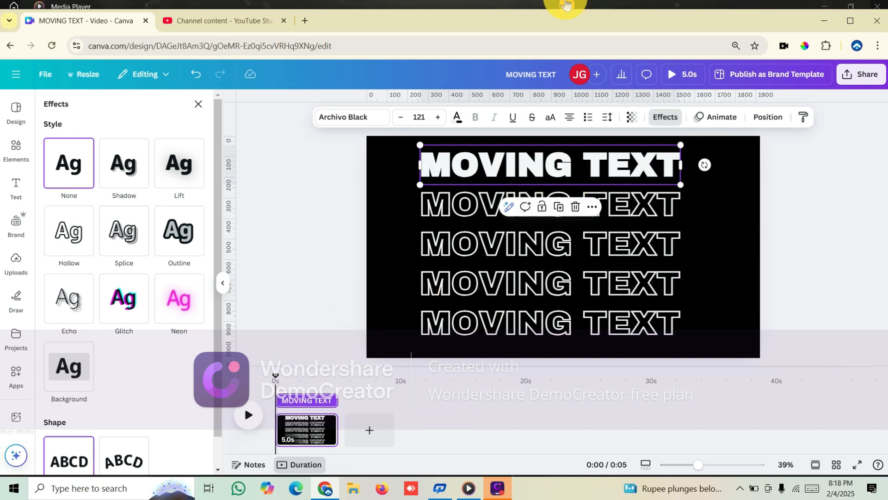
pyautogui.doubleClick(585, 165)
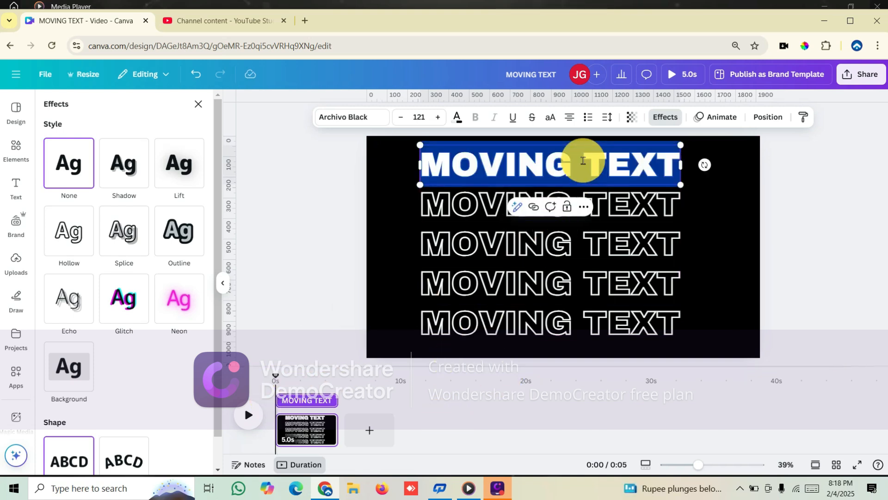
pyautogui.click(684, 203)
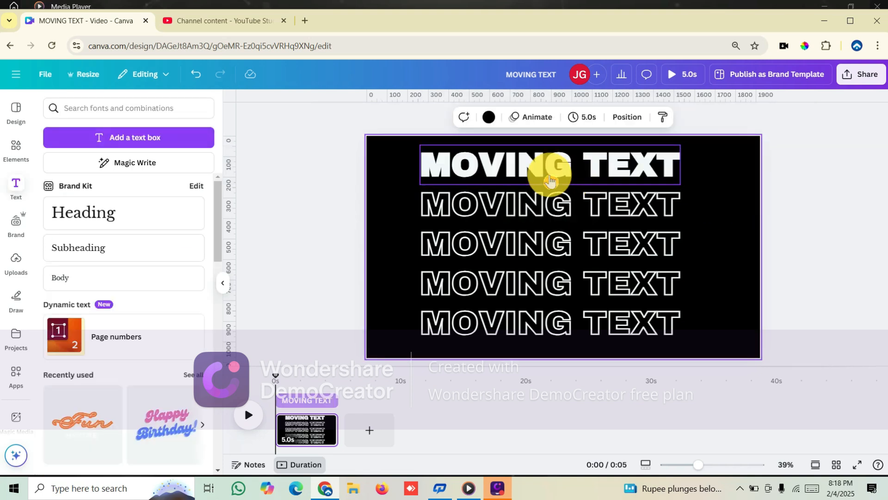
# Duplicate the solid MOVING TEXT line and place the copies exactly over the four remaining hollow lines
pyautogui.click(549, 172)
pyautogui.click(556, 206)
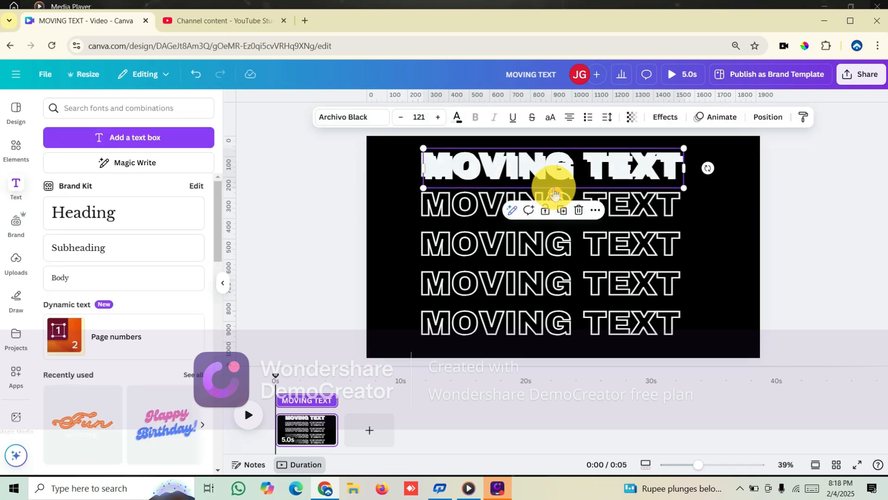
pyautogui.moveTo(551, 169); pyautogui.dragTo(550, 204)
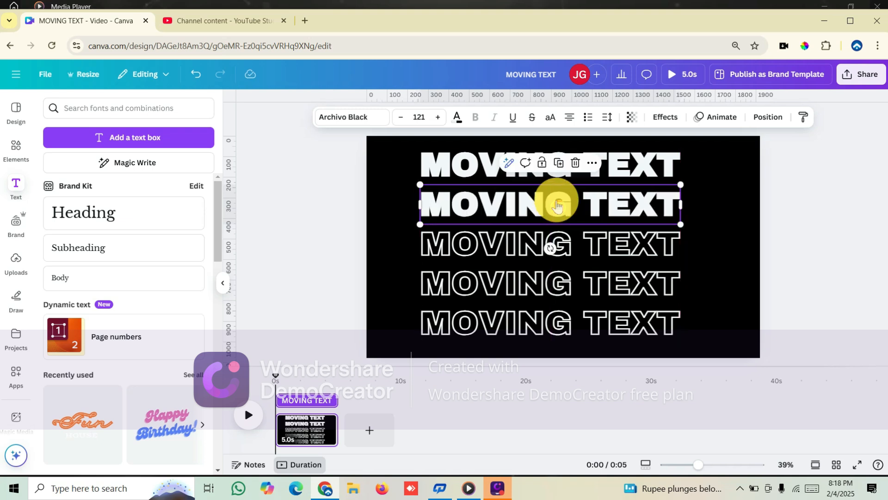
pyautogui.click(558, 163)
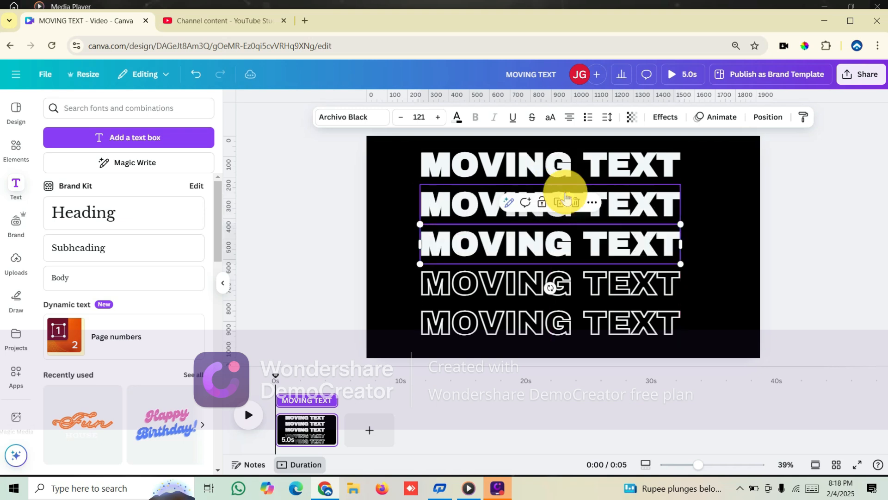
pyautogui.click(559, 204)
# Extend the page's duration on the timeline to 15.4 s
pyautogui.click(314, 428)
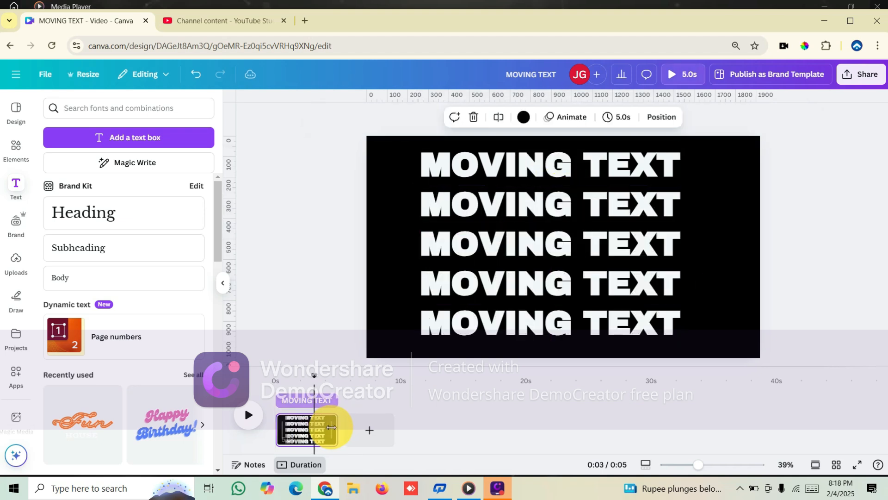
pyautogui.moveTo(330, 426); pyautogui.dragTo(460, 442)
# Shorten the top solid MOVING TEXT line's timing to about 1.9 s from the start of the page
pyautogui.click(292, 400)
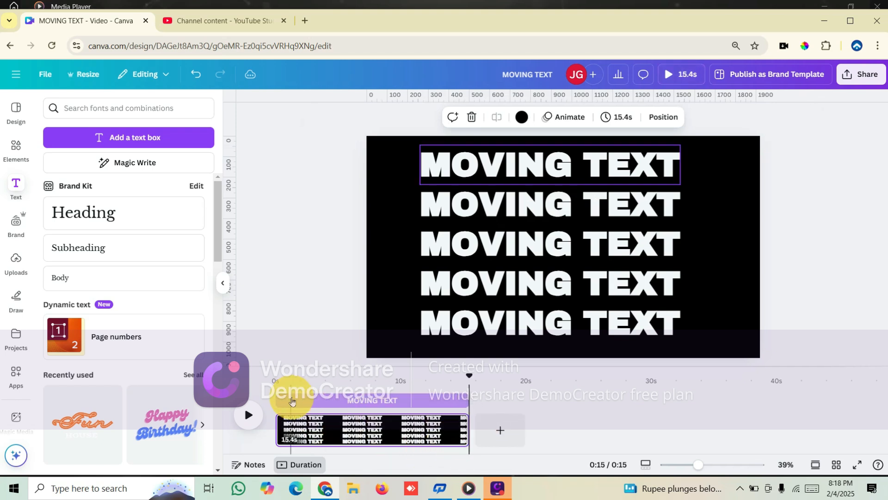
pyautogui.click(492, 159)
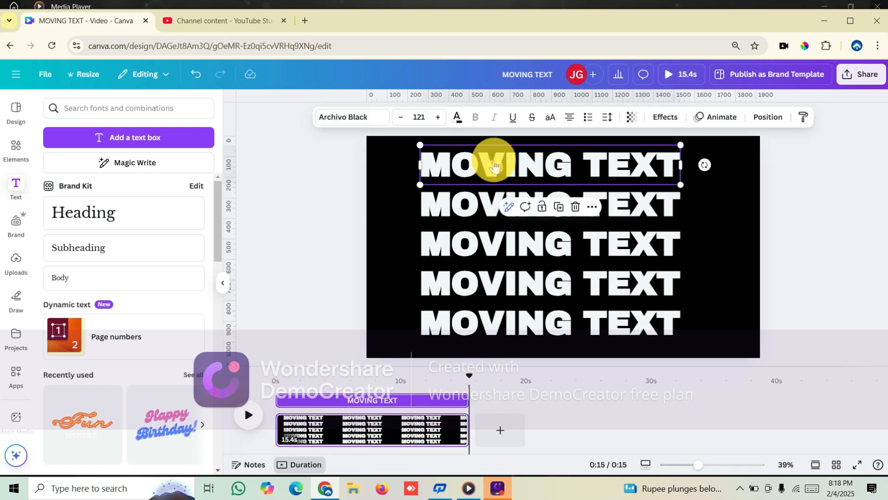
pyautogui.moveTo(462, 397); pyautogui.dragTo(297, 397)
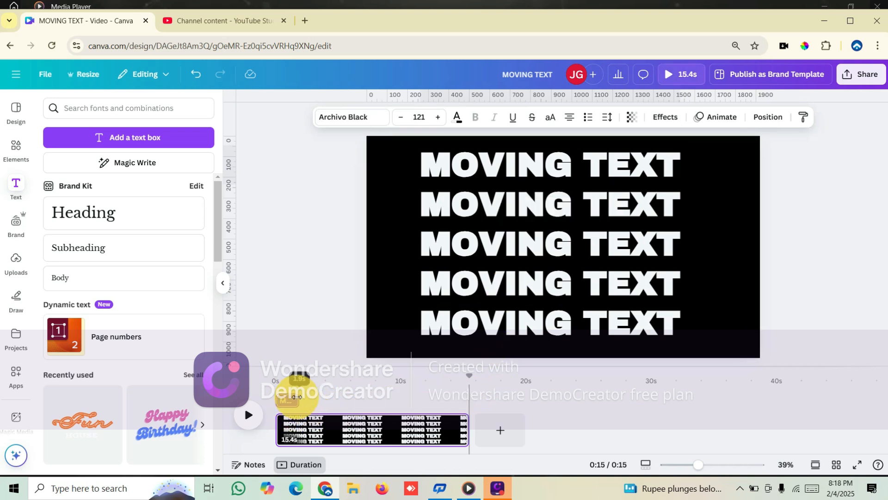
# Trim the second solid MOVING TEXT line's timing so it starts where the first line ends and lasts about as long
pyautogui.click(462, 218)
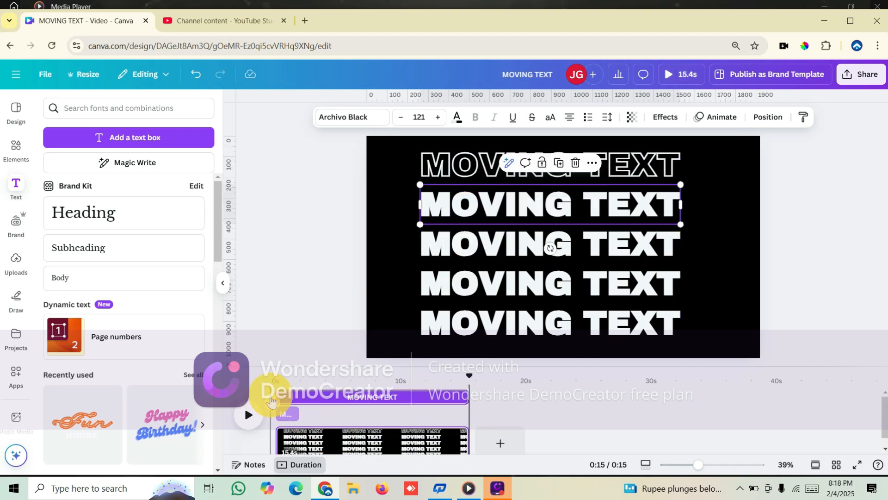
pyautogui.moveTo(289, 393); pyautogui.dragTo(312, 395)
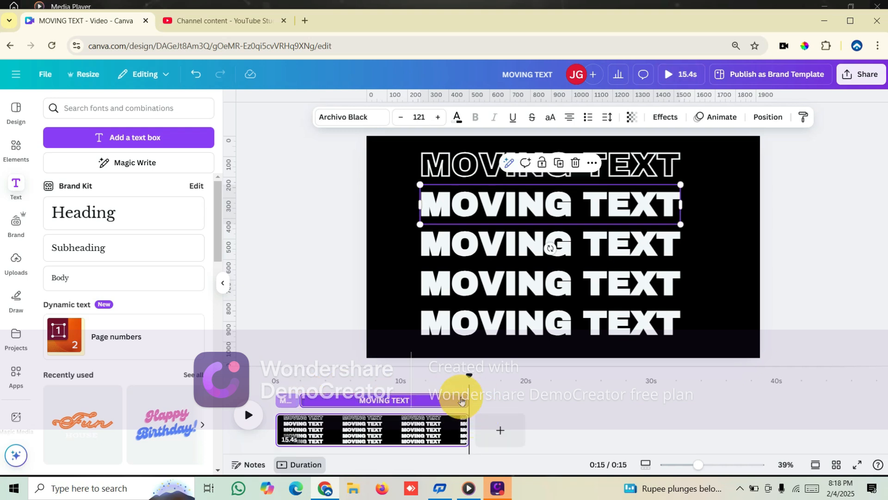
pyautogui.moveTo(467, 395); pyautogui.dragTo(318, 409)
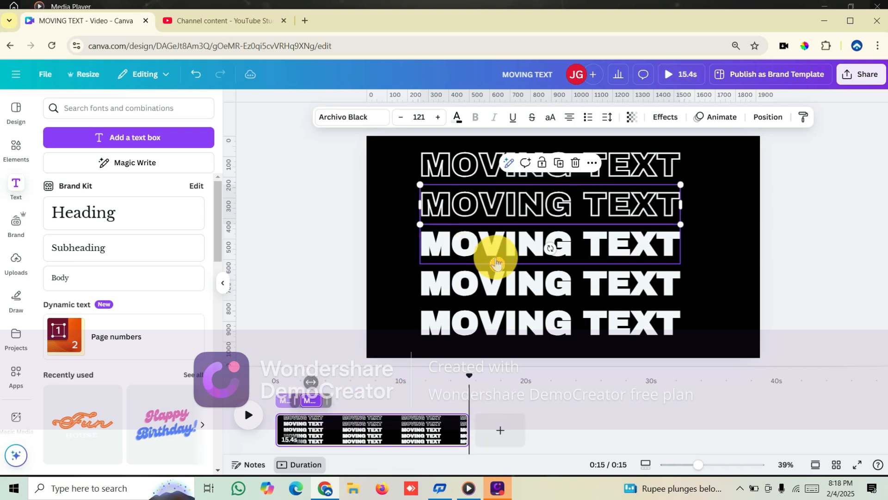
# Trim the third solid MOVING TEXT line's timing to a similarly short clip that starts where the second line ends
pyautogui.click(497, 259)
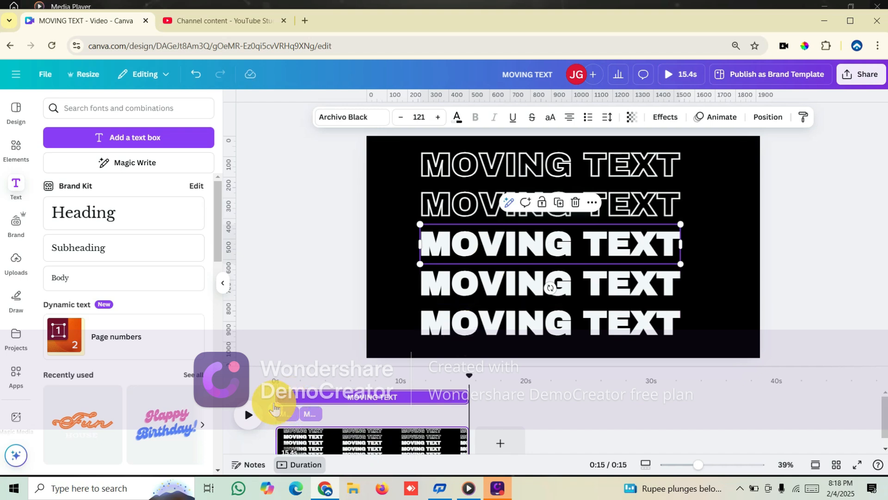
pyautogui.moveTo(292, 393); pyautogui.dragTo(323, 393)
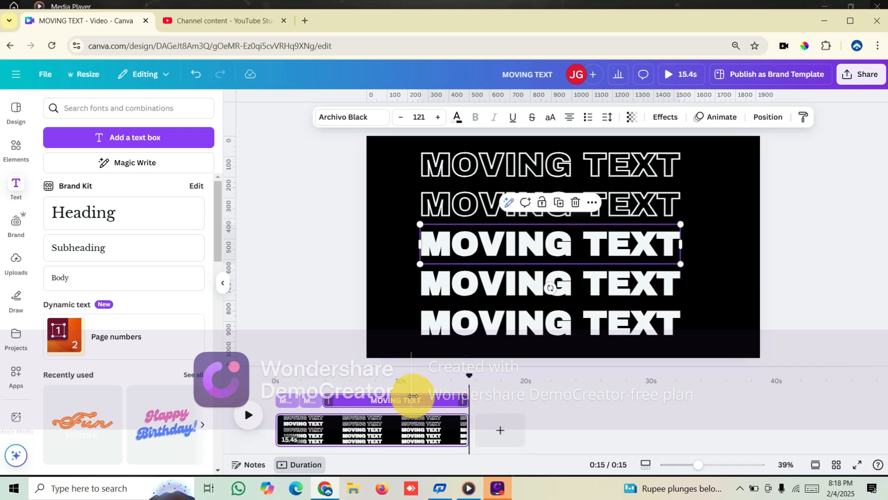
pyautogui.moveTo(412, 396); pyautogui.dragTo(351, 437)
# Trim the fourth solid MOVING TEXT line's timing to a similarly short clip directly following the third line's
pyautogui.click(550, 282)
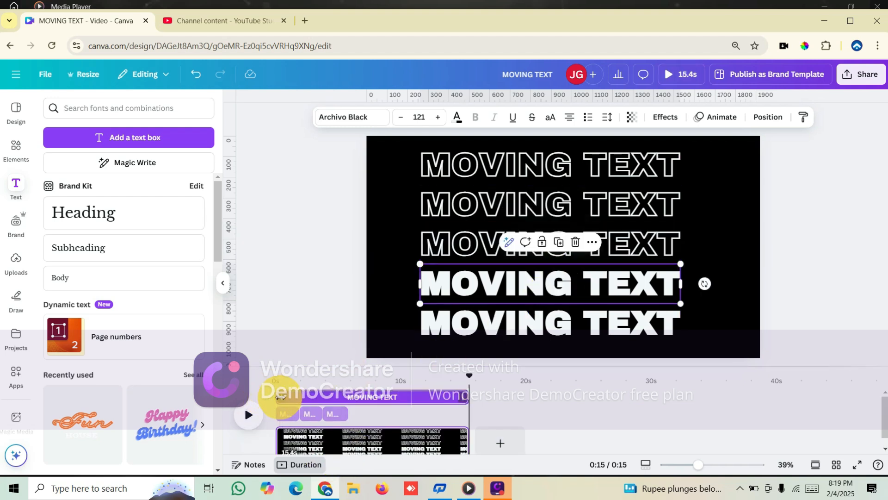
pyautogui.moveTo(281, 397); pyautogui.dragTo(354, 391)
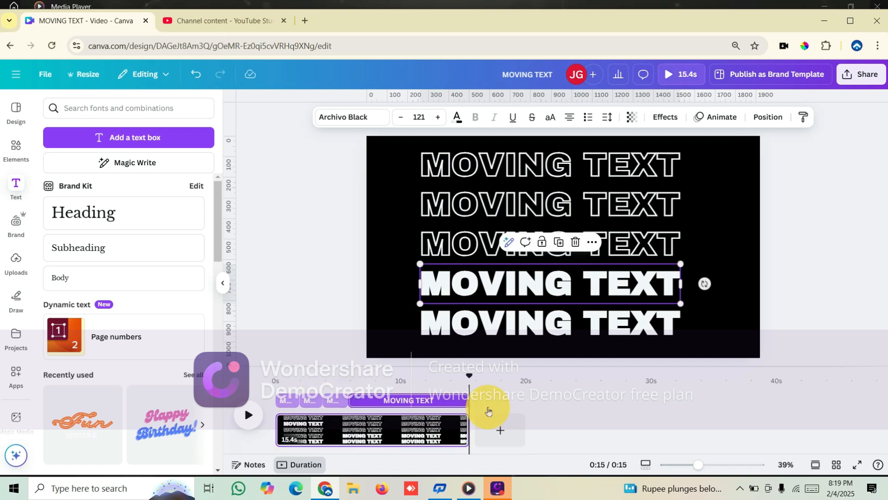
pyautogui.moveTo(468, 400); pyautogui.dragTo(373, 410)
# Trim the bottom solid MOVING TEXT line's timing to an equally short clip beginning where the fourth line ends
pyautogui.click(516, 321)
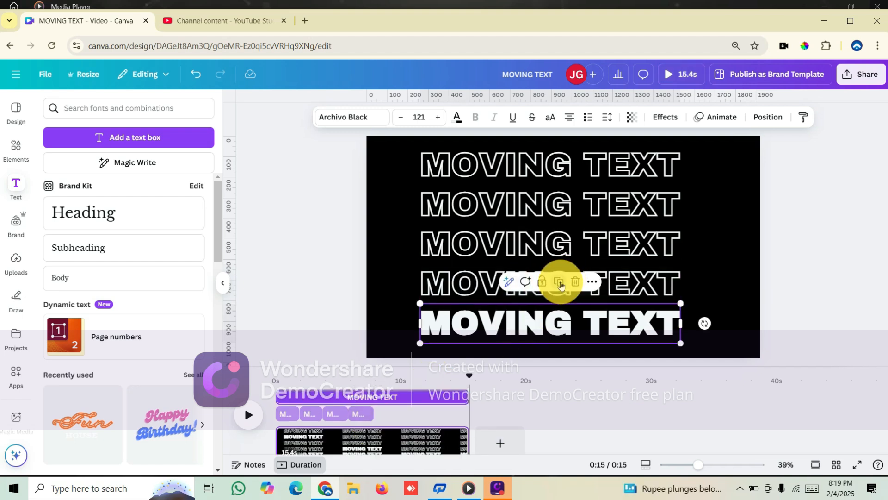
pyautogui.moveTo(277, 397); pyautogui.dragTo(376, 388)
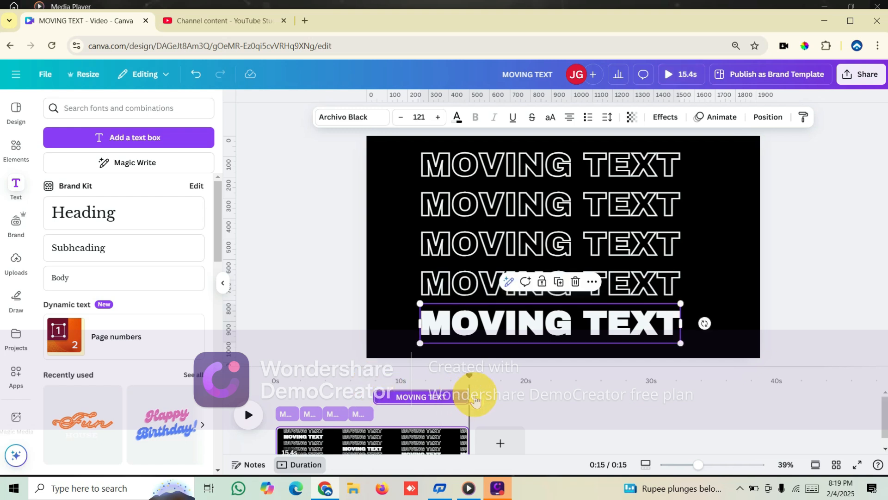
pyautogui.moveTo(463, 396); pyautogui.dragTo(395, 396)
pyautogui.click(412, 410)
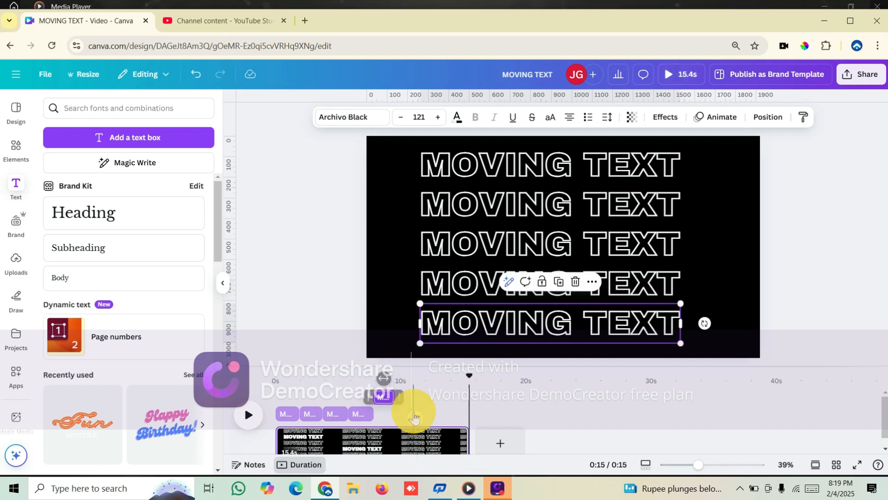
pyautogui.click(502, 416)
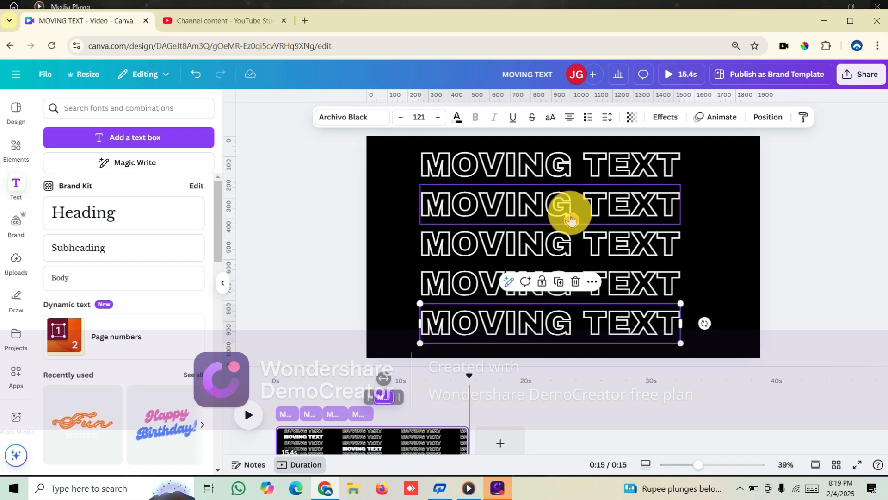
# Play the animation on the timeline and shorten the page's duration to 11.1 s
pyautogui.click(406, 174)
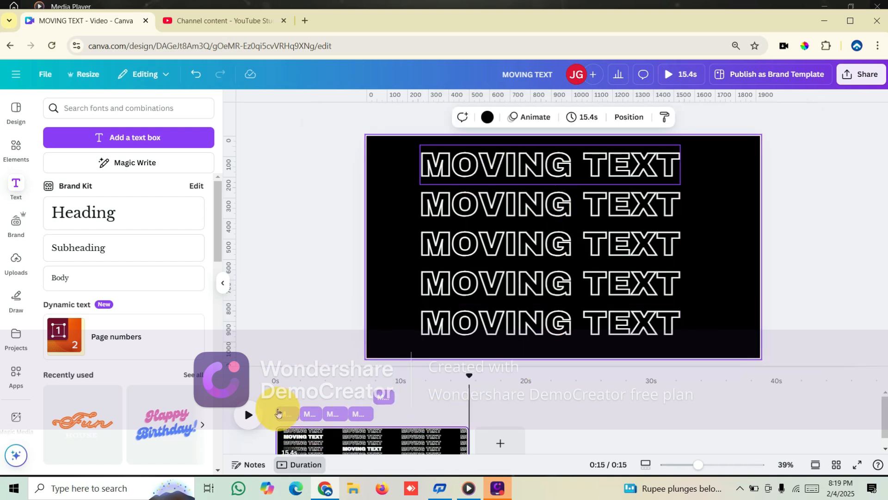
pyautogui.click(278, 412)
pyautogui.click(248, 416)
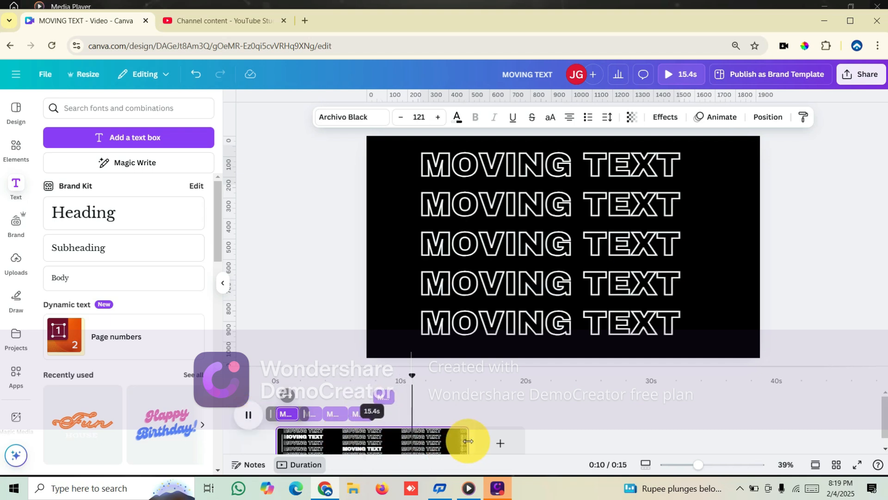
pyautogui.moveTo(419, 446); pyautogui.dragTo(414, 445)
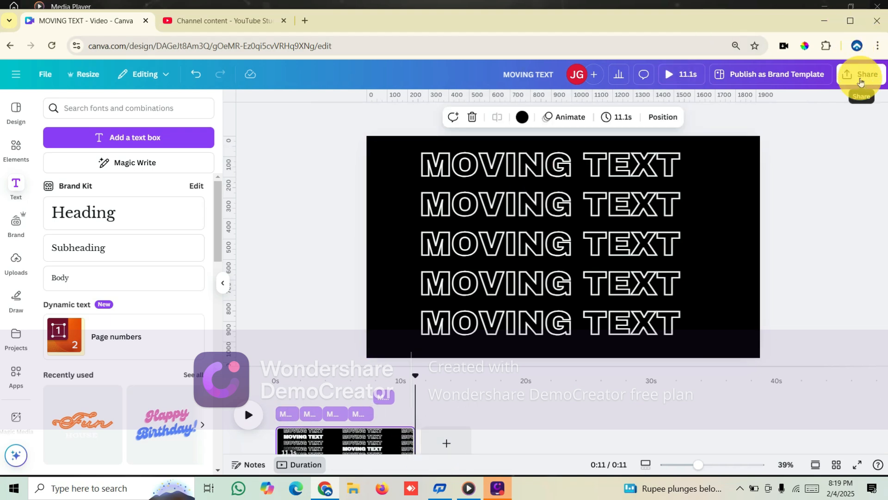
# Download the design as an MP4 video at 1080p (HD) quality
pyautogui.click(860, 82)
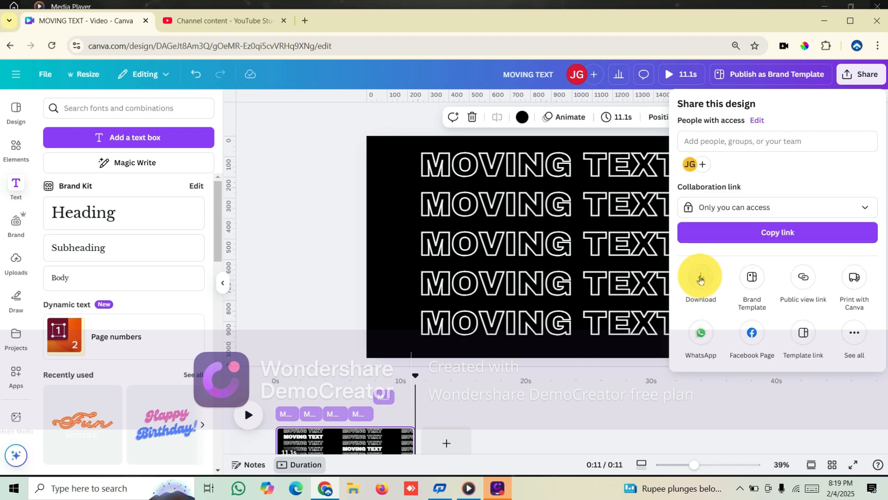
pyautogui.click(699, 278)
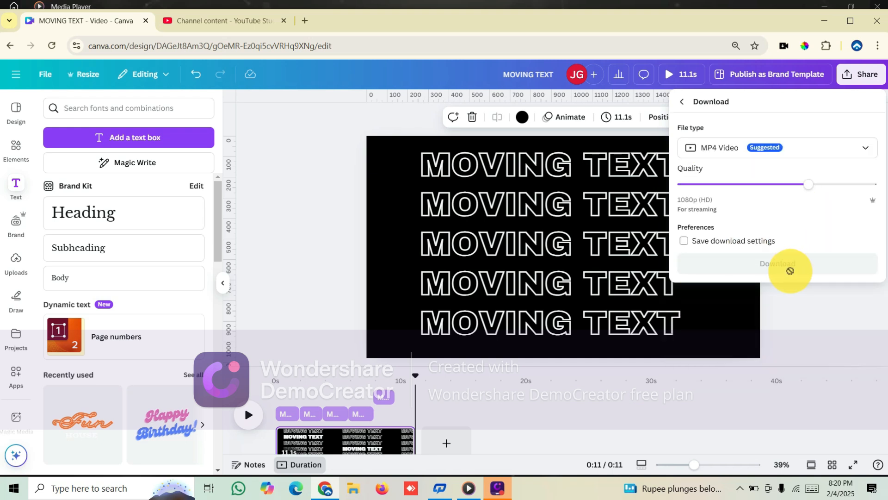
pyautogui.click(820, 270)
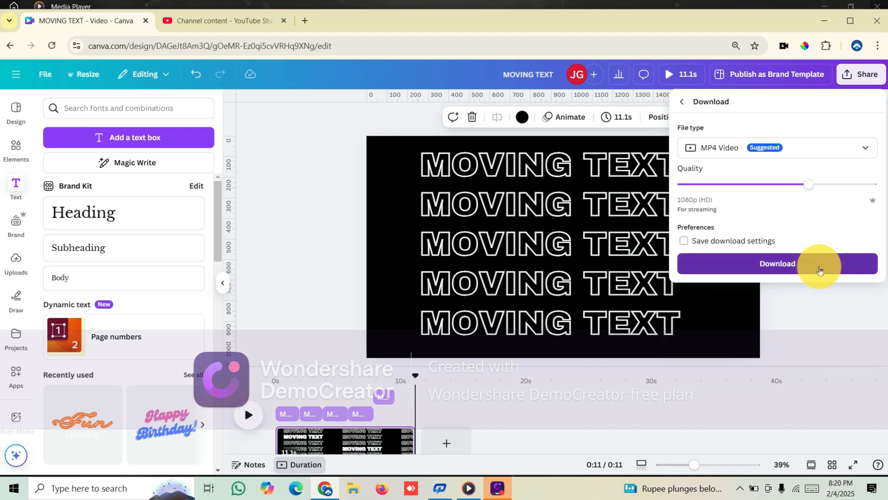